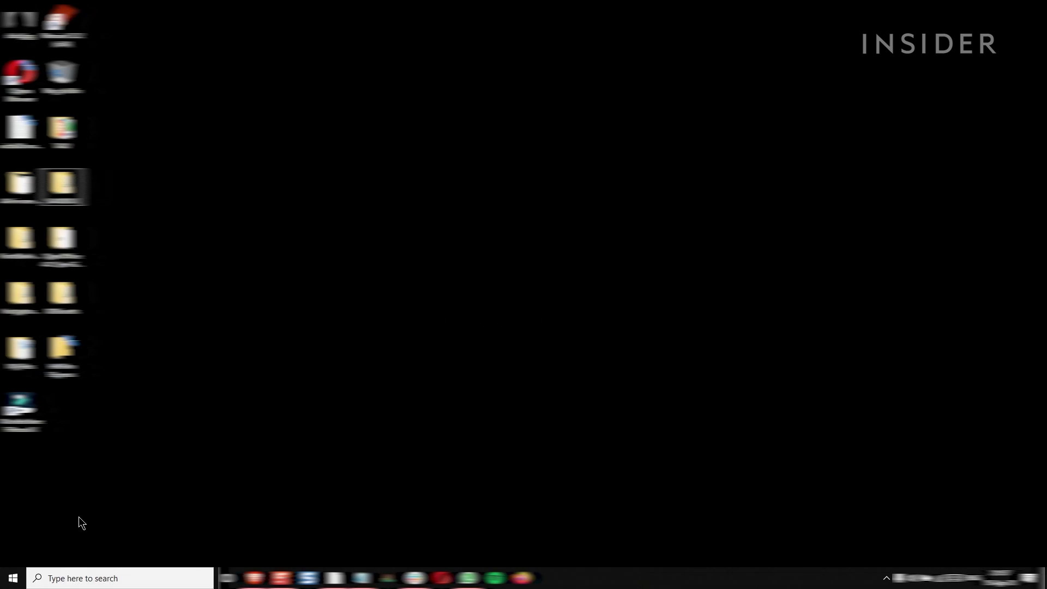
# Step: Disable the high-impact Adobe startup item in Task Manager's Startup tab
pyautogui.rightClick(8, 578)
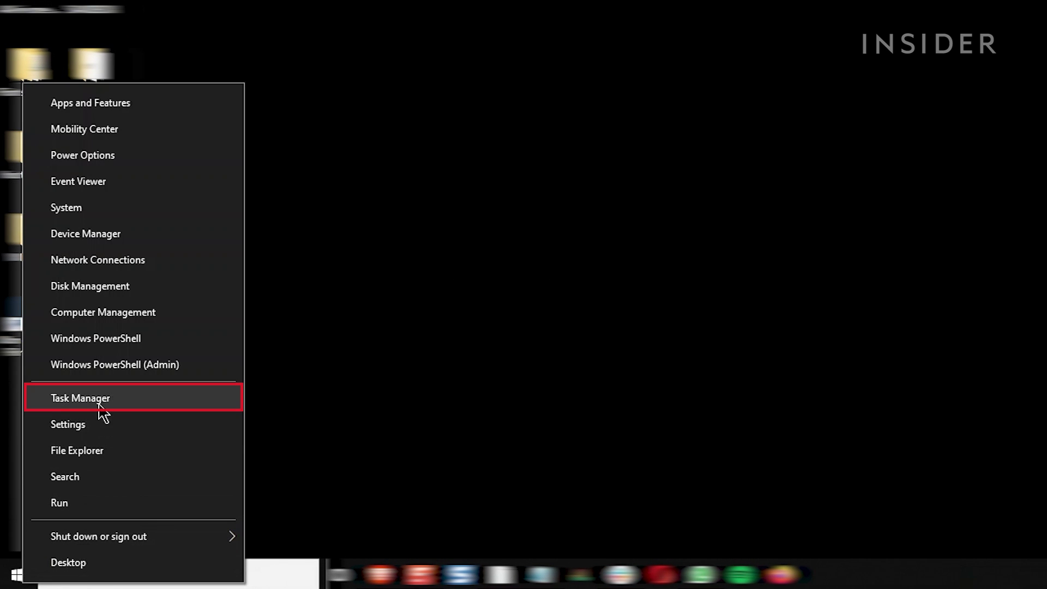
pyautogui.click(49, 450)
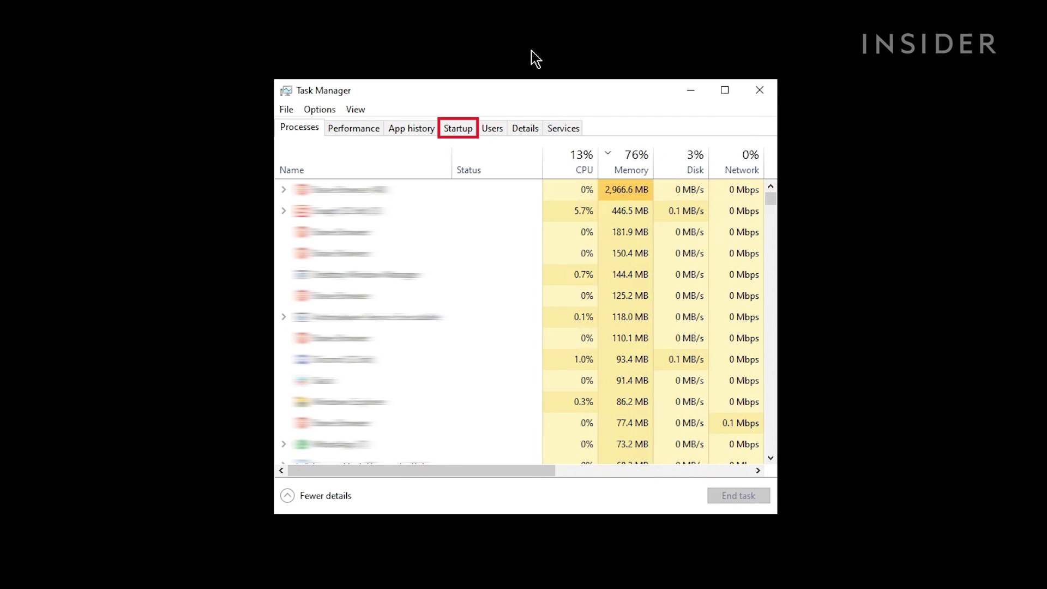
pyautogui.click(458, 130)
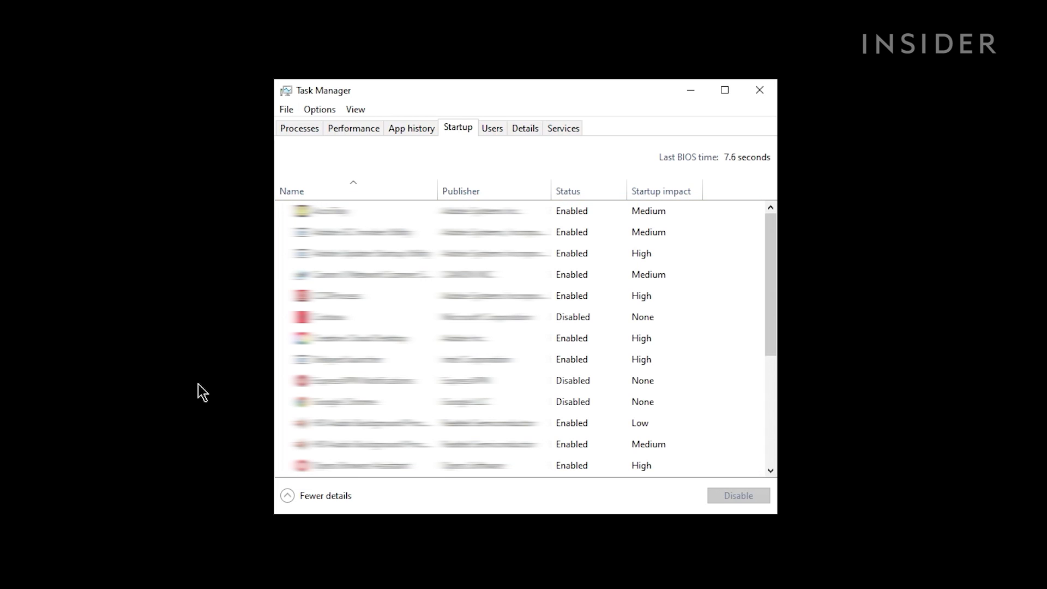
pyautogui.rightClick(336, 296)
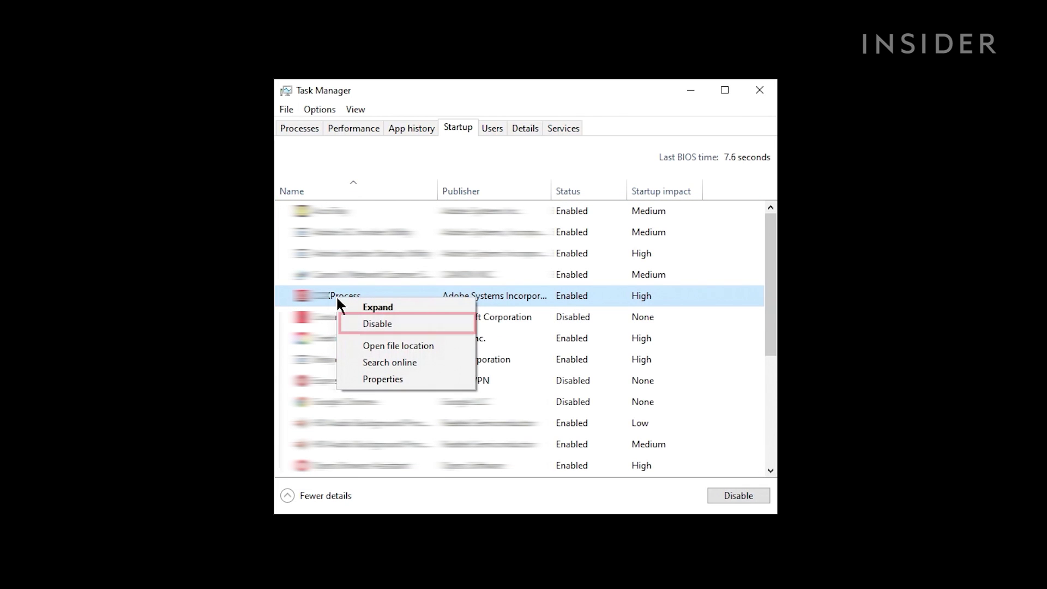
pyautogui.click(353, 324)
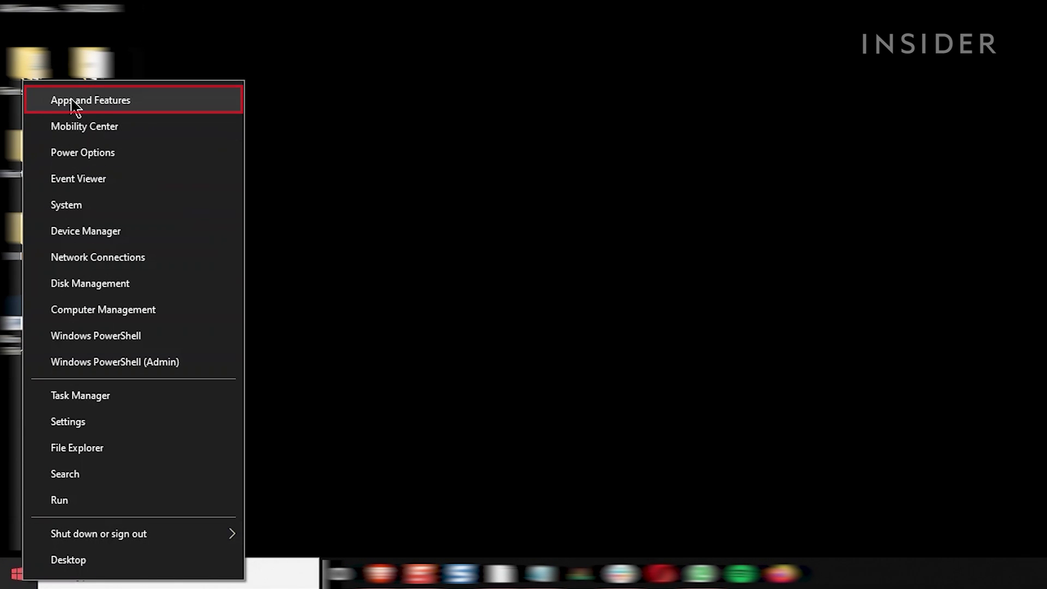
# Step: Uninstall the 126 MB app from Apps & features, confirming removal of the app and its data
pyautogui.click(77, 101)
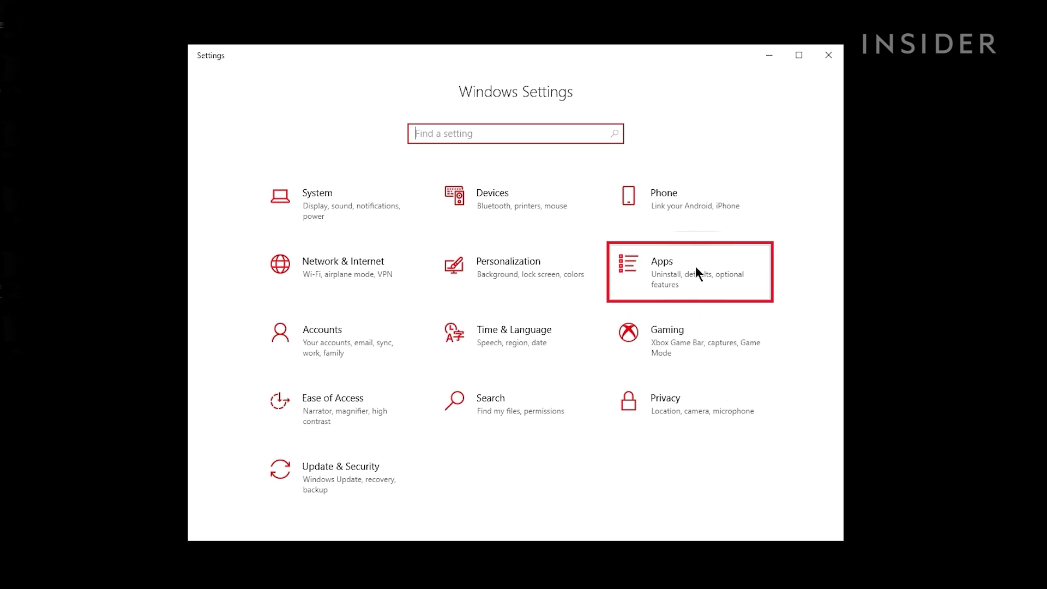
pyautogui.click(678, 269)
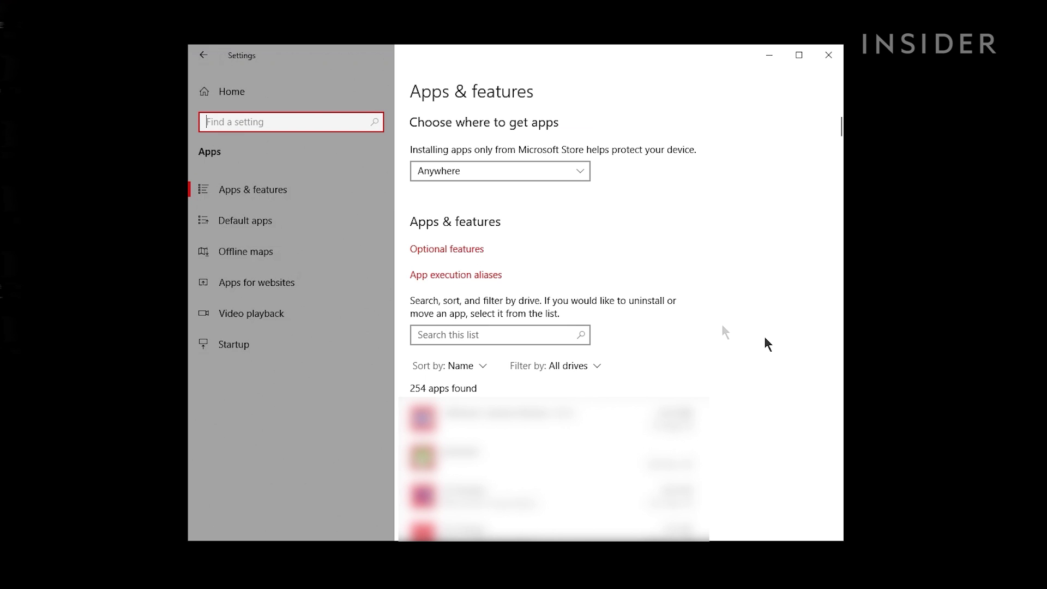
pyautogui.scroll(-10, 722, 326)
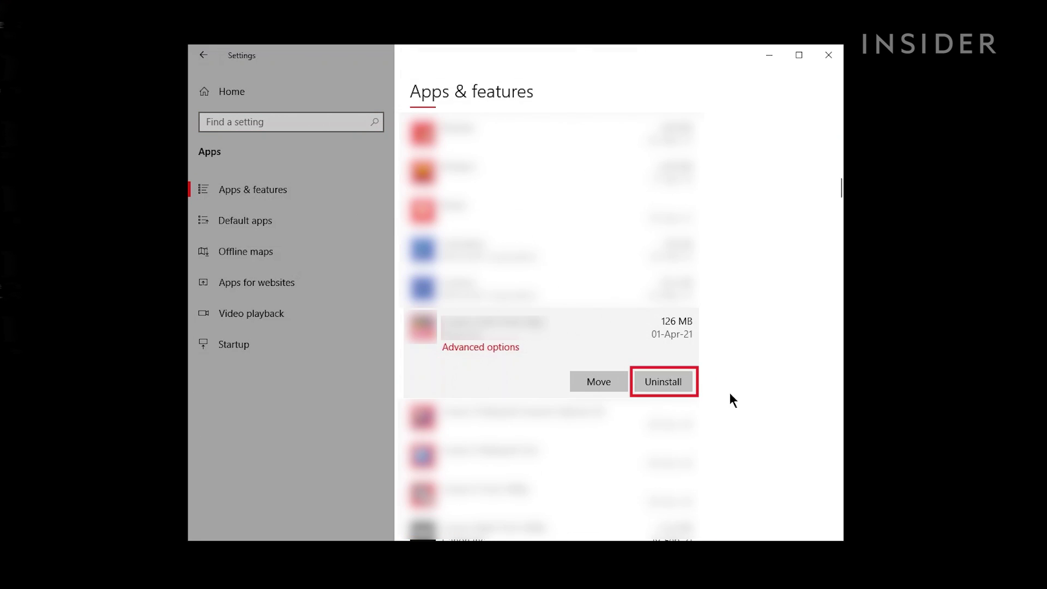
pyautogui.click(674, 383)
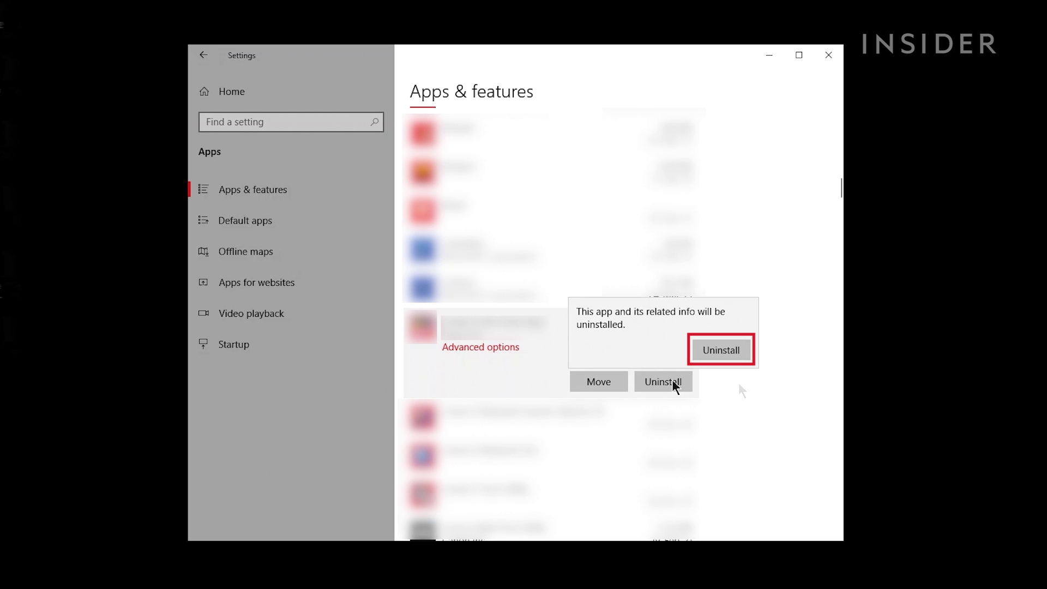
pyautogui.click(733, 352)
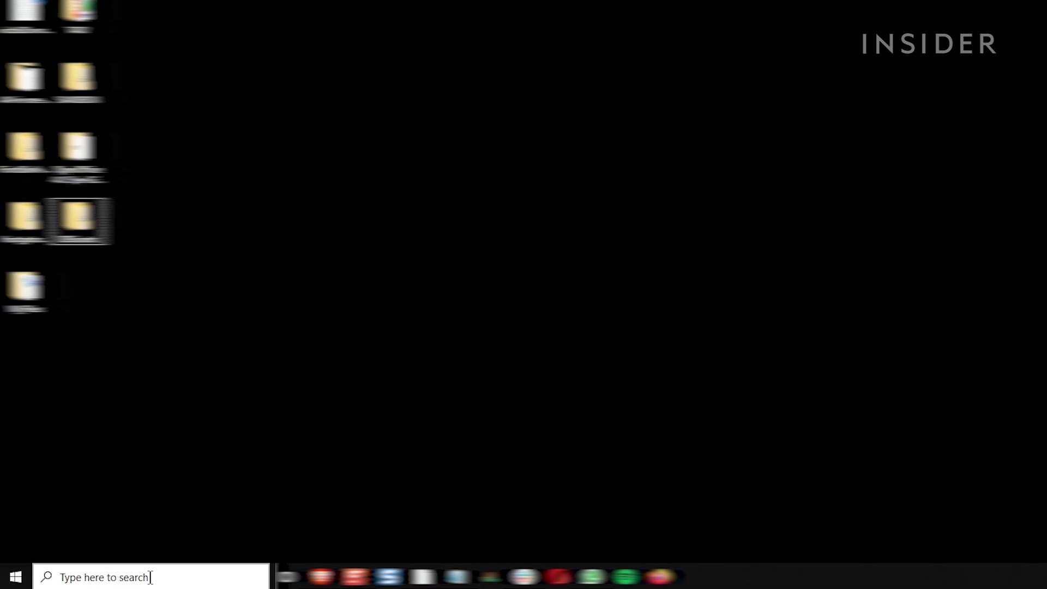
# Step: Open Performance Options through Control Panel's System page and Advanced system settings
pyautogui.click(120, 578)
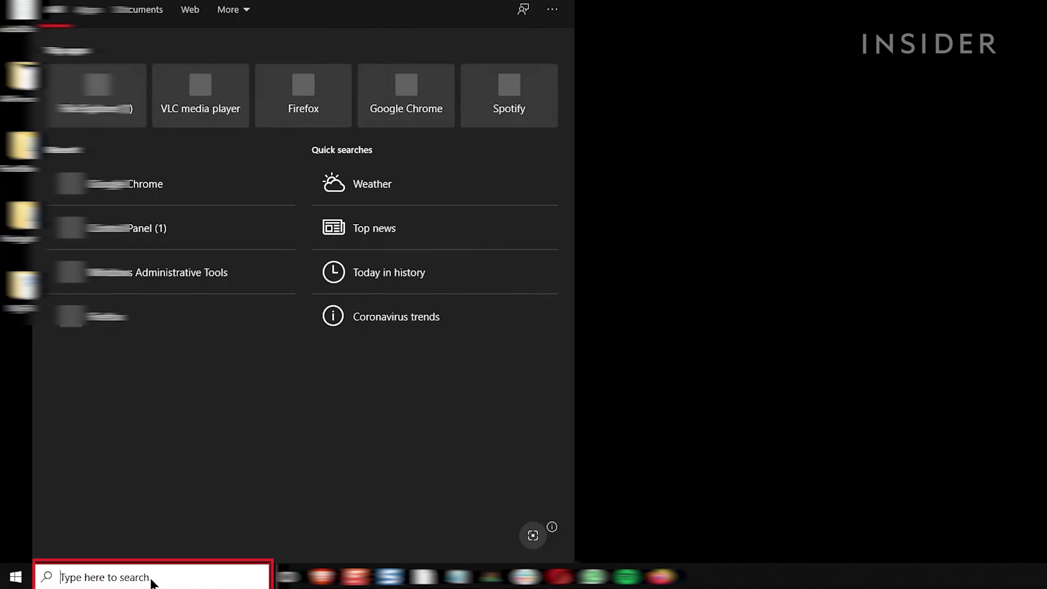
pyautogui.write('control panel')
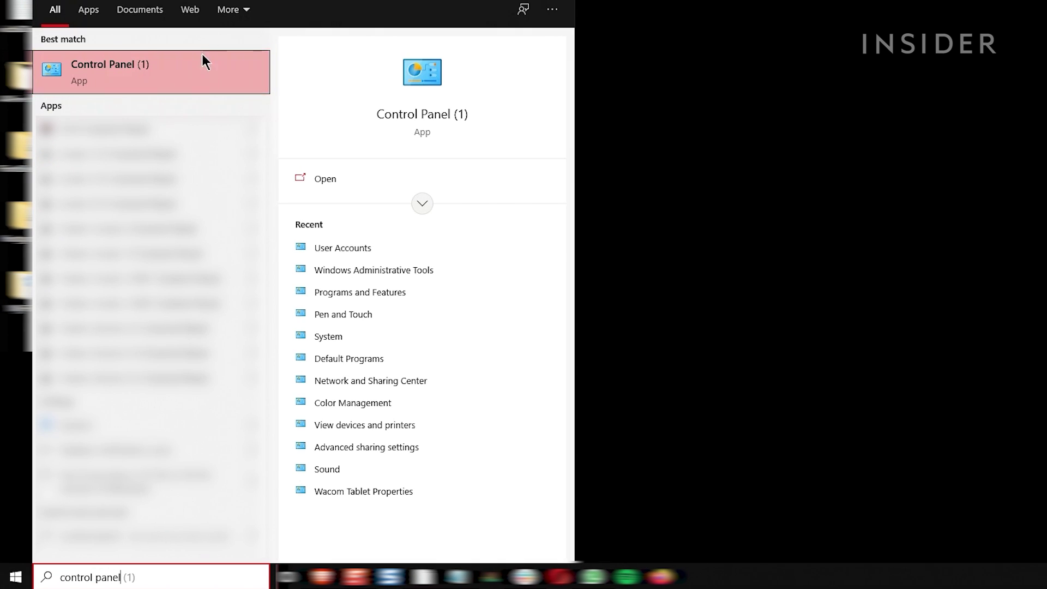
pyautogui.click(193, 69)
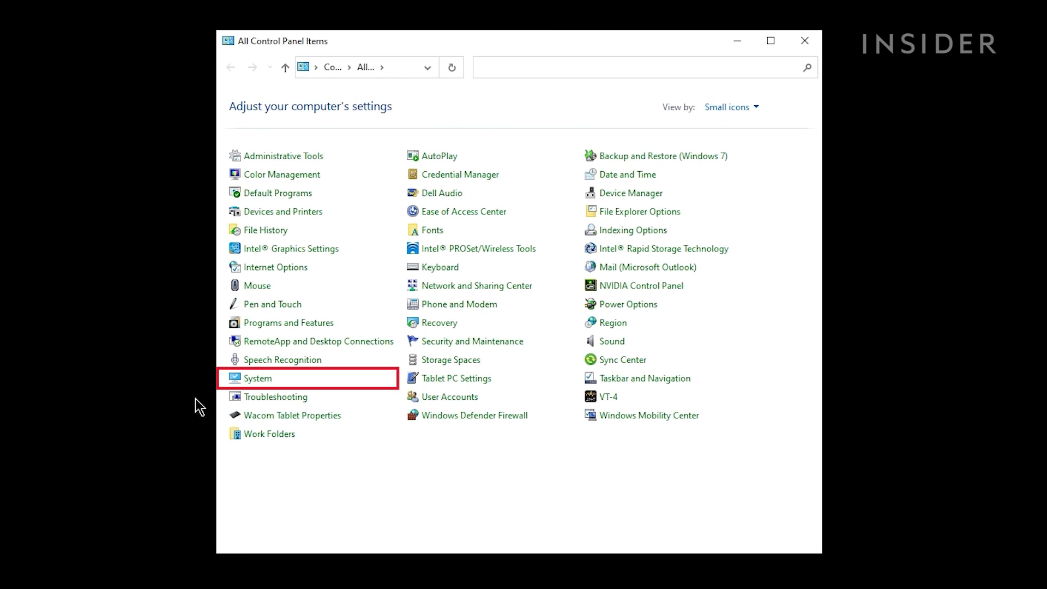
pyautogui.click(245, 380)
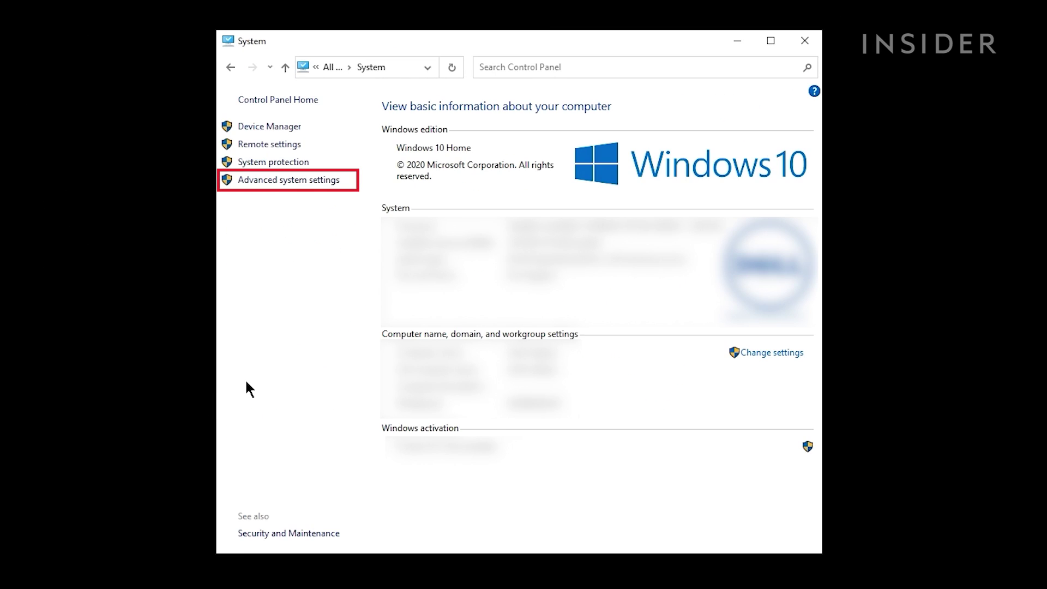
pyautogui.click(292, 180)
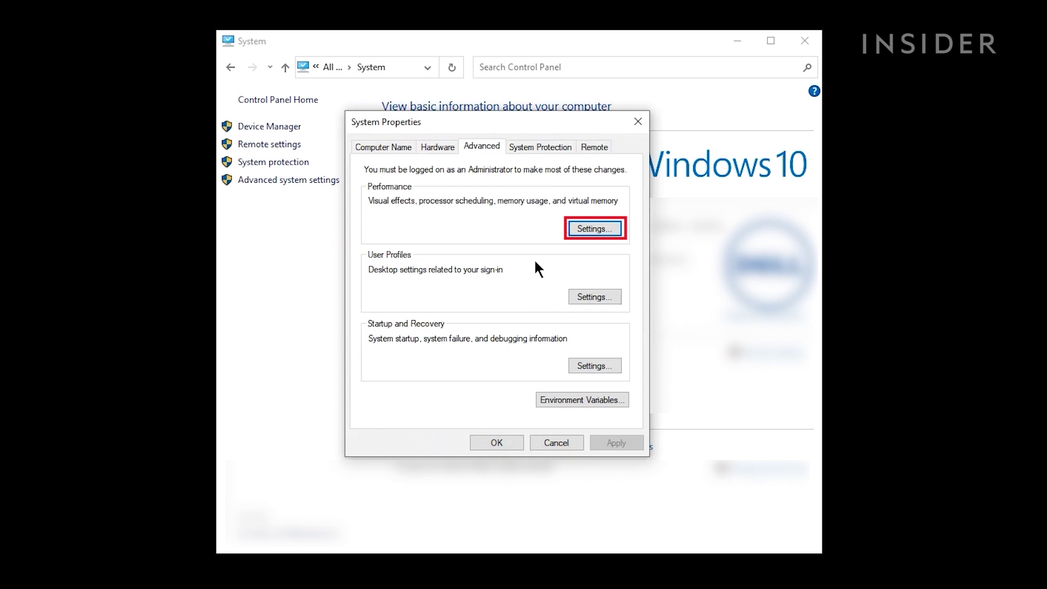
pyautogui.click(592, 224)
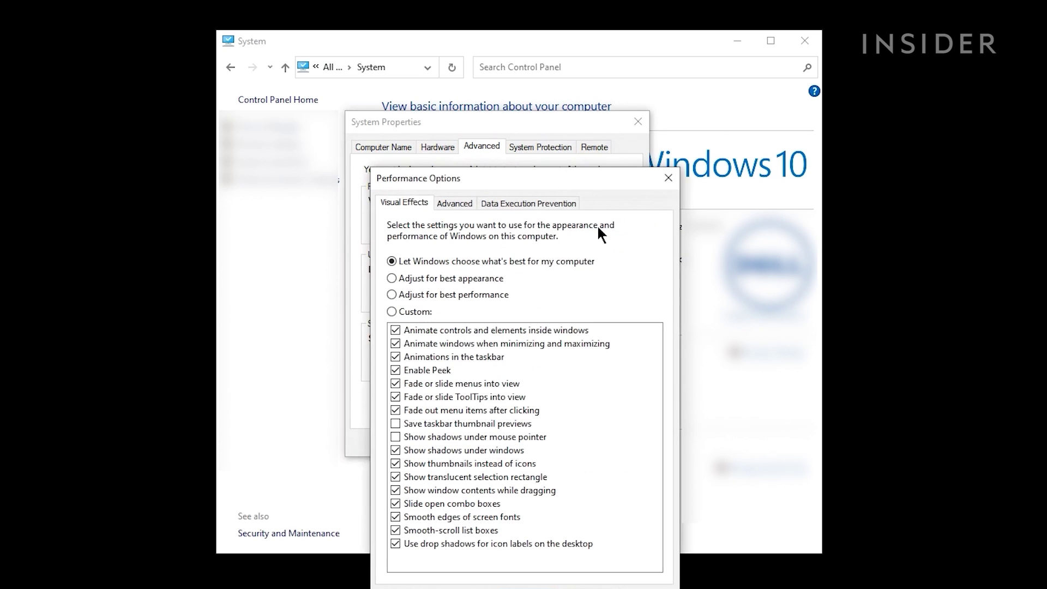
# Step: Clear the animation, Peek and fading-menu effects and apply Adjust for best performance
pyautogui.click(377, 270)
pyautogui.click(378, 284)
pyautogui.click(378, 298)
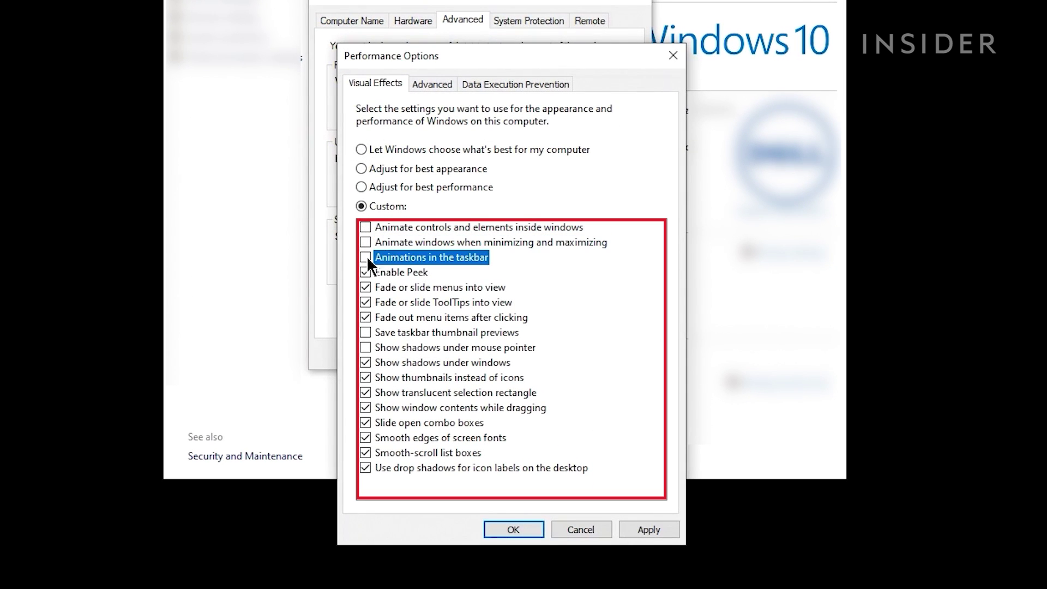
pyautogui.click(378, 312)
pyautogui.click(366, 288)
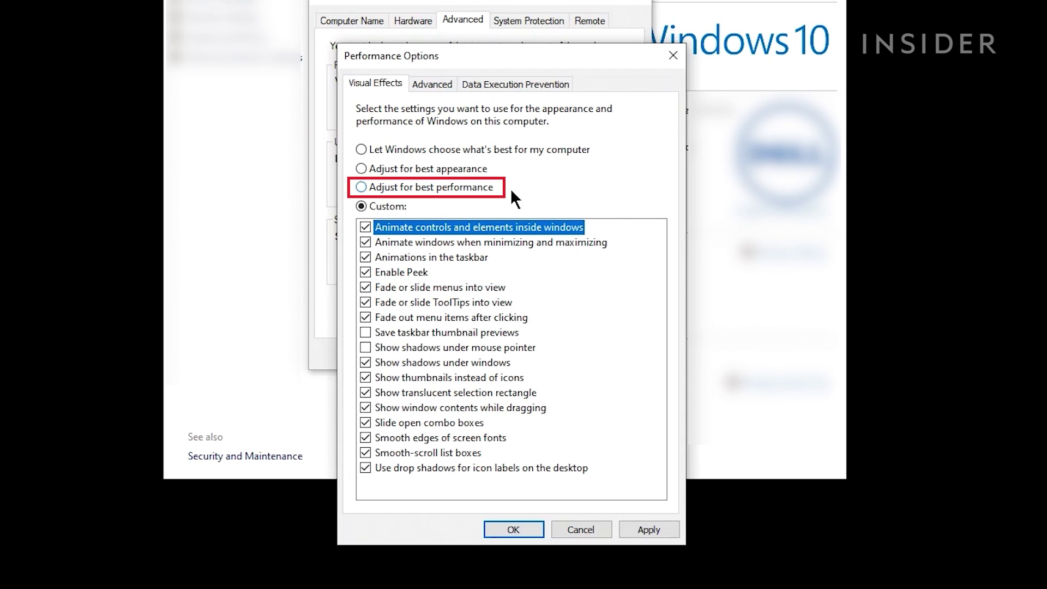
pyautogui.click(459, 189)
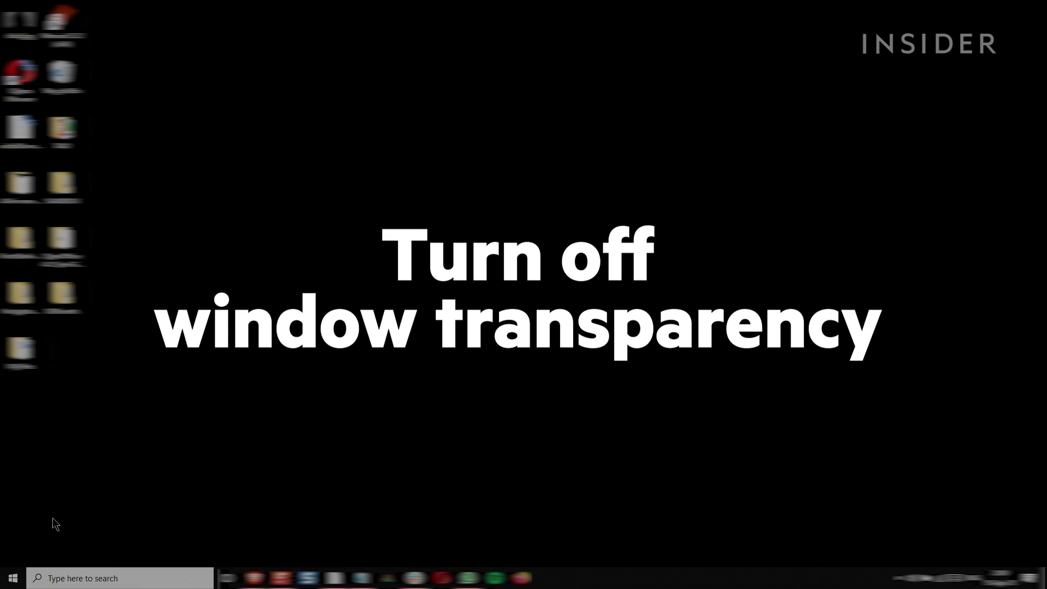
# Step: Switch Transparency effects off on the Personalization > Colors page of Settings
pyautogui.click(14, 578)
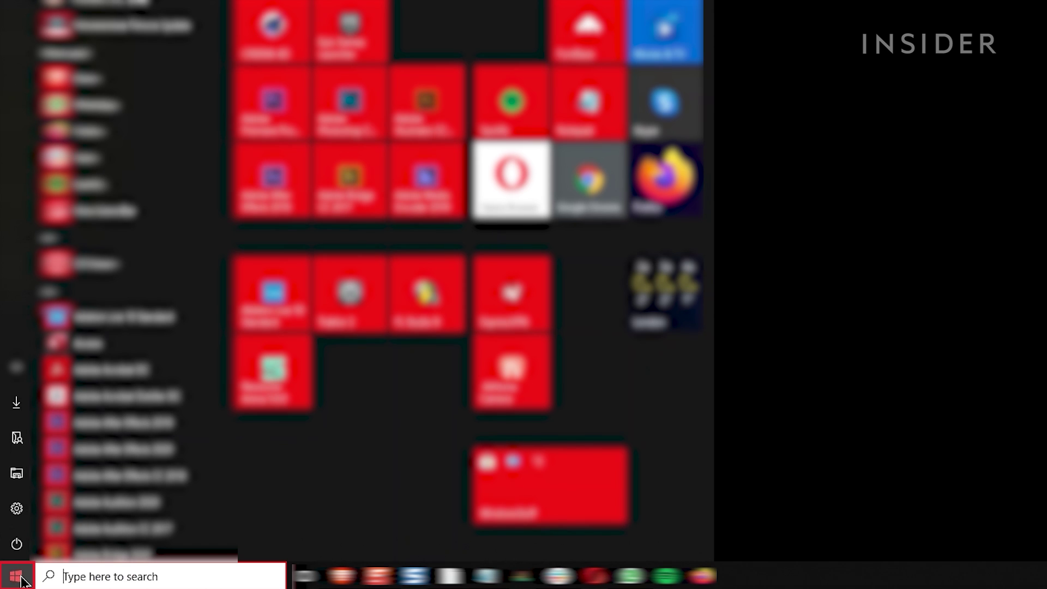
pyautogui.click(22, 510)
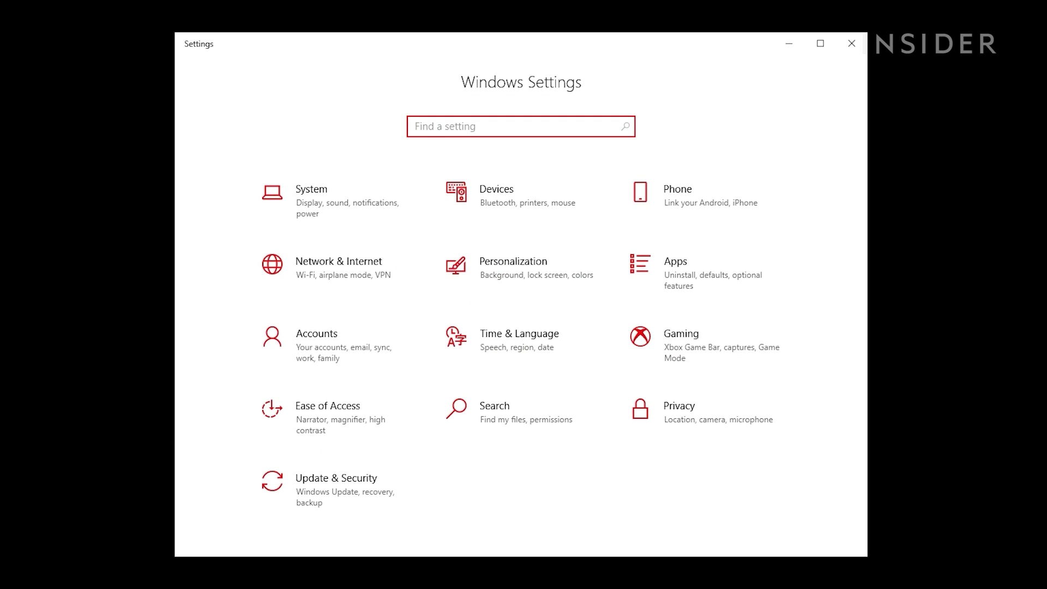
pyautogui.click(559, 277)
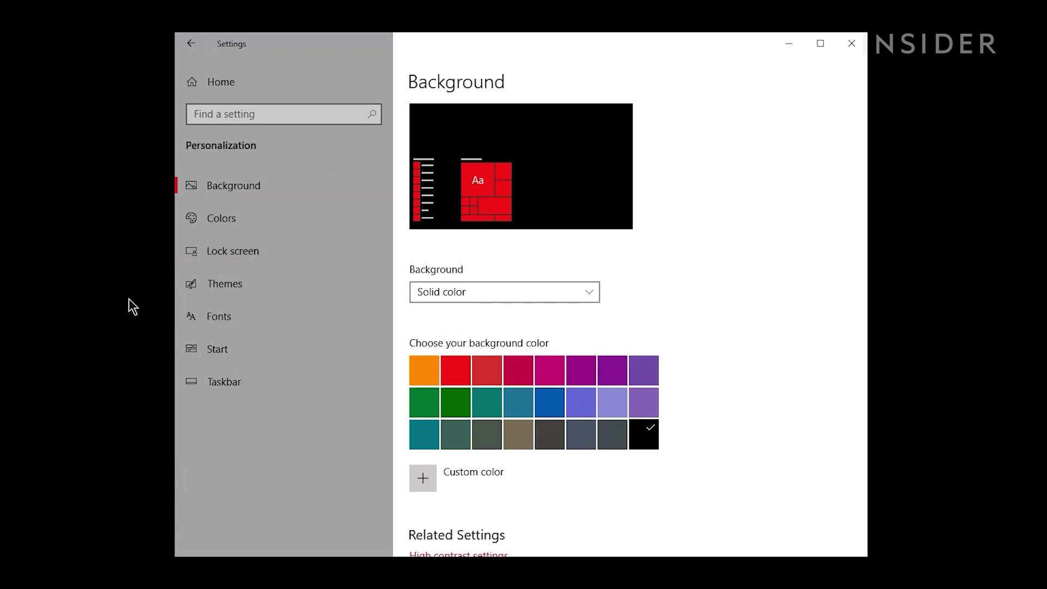
pyautogui.click(233, 221)
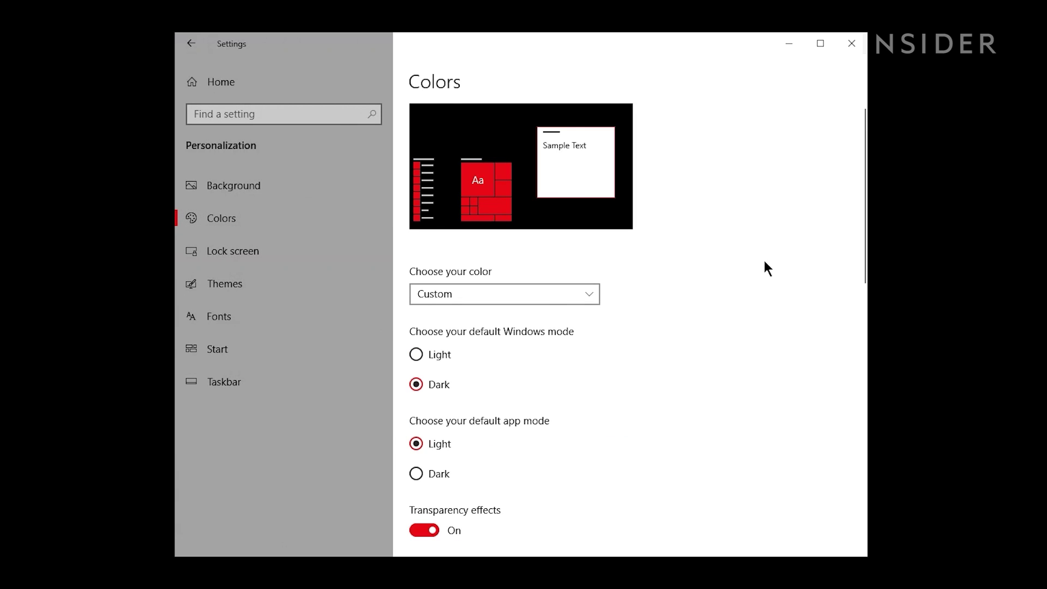
pyautogui.scroll(-7, 765, 262)
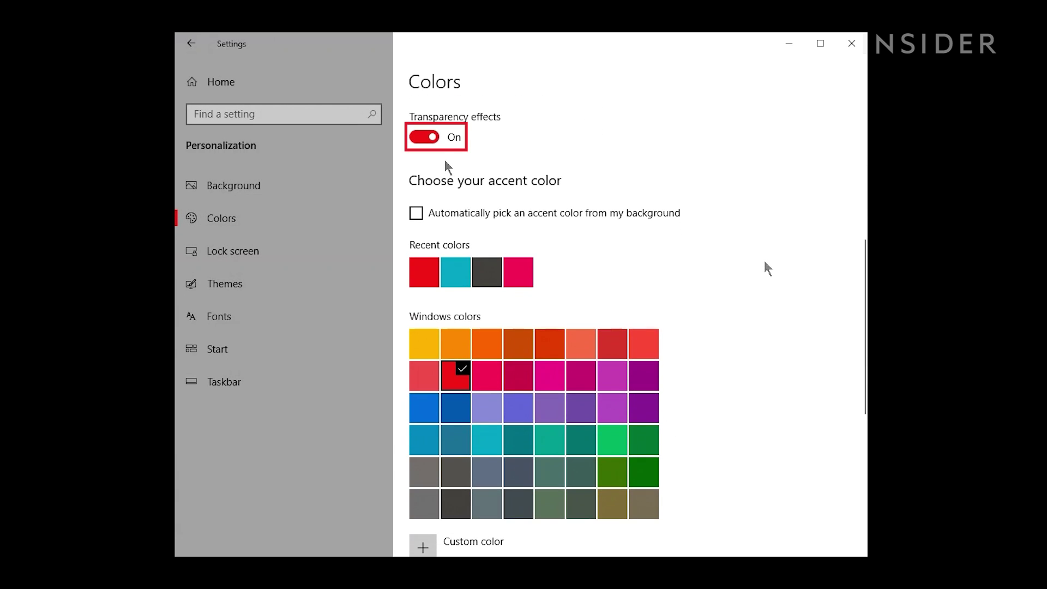
pyautogui.click(429, 134)
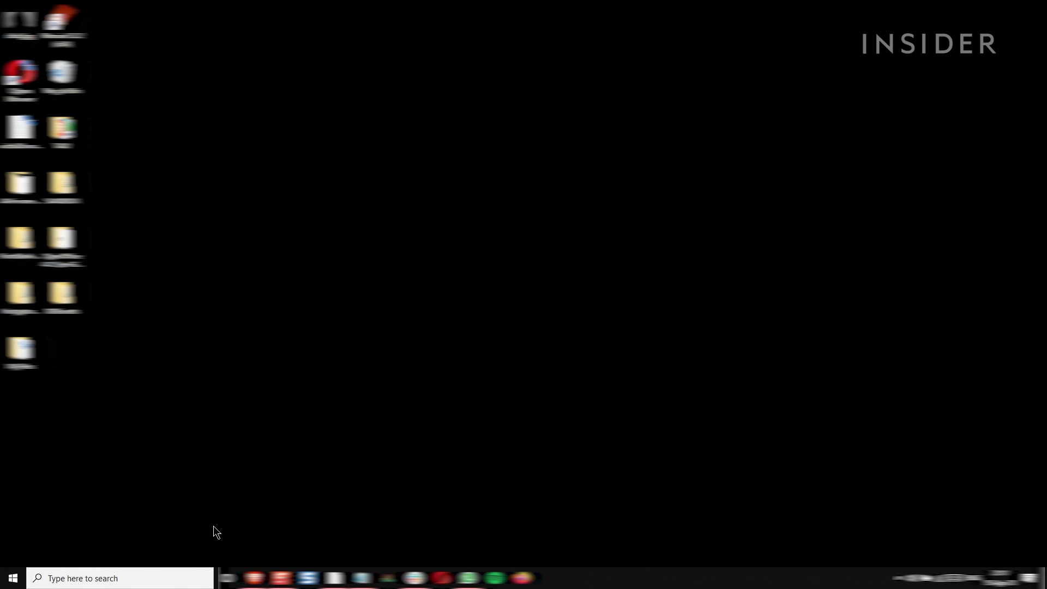
# Step: Find Control Panel through Windows search and open its Power Options plans
pyautogui.click(166, 577)
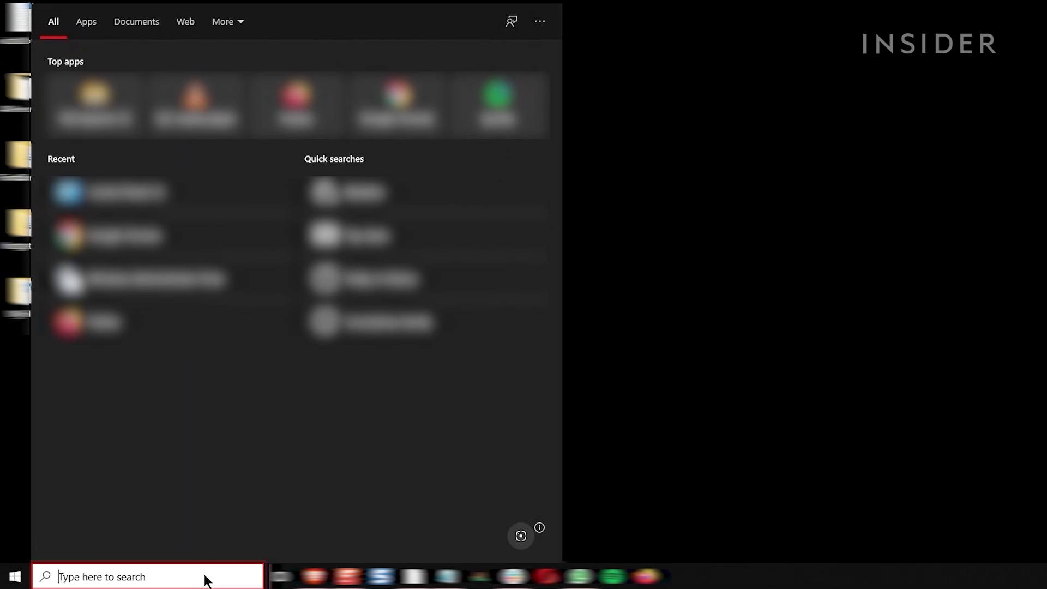
pyautogui.write('control panel')
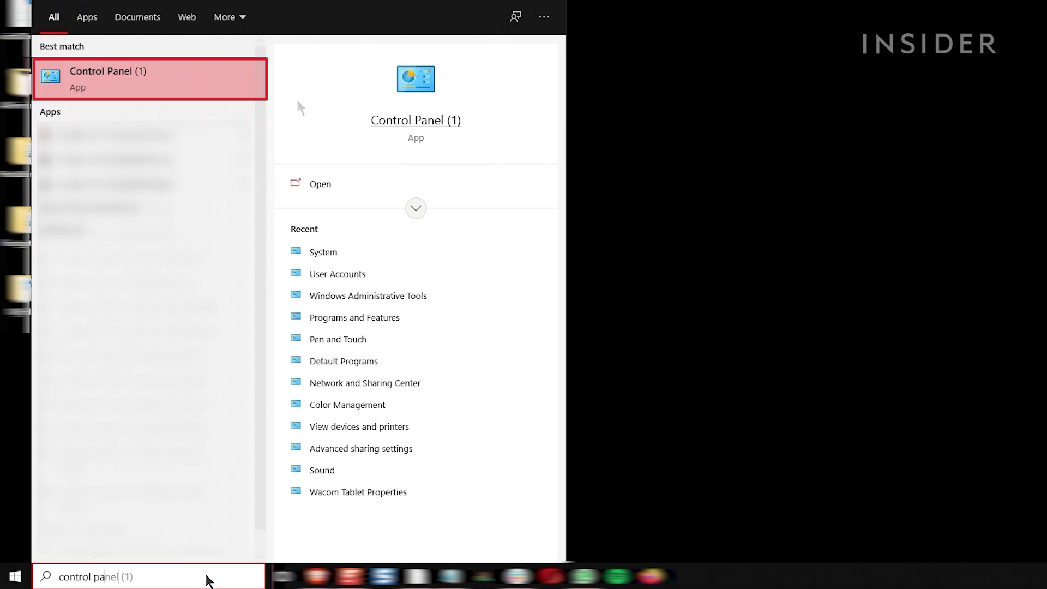
pyautogui.click(244, 93)
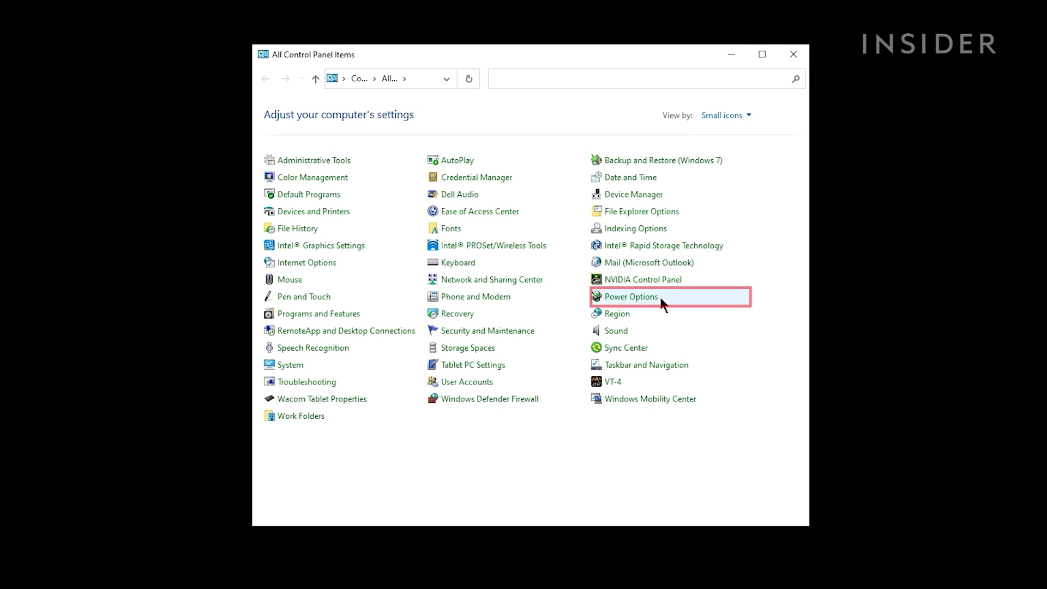
pyautogui.click(662, 303)
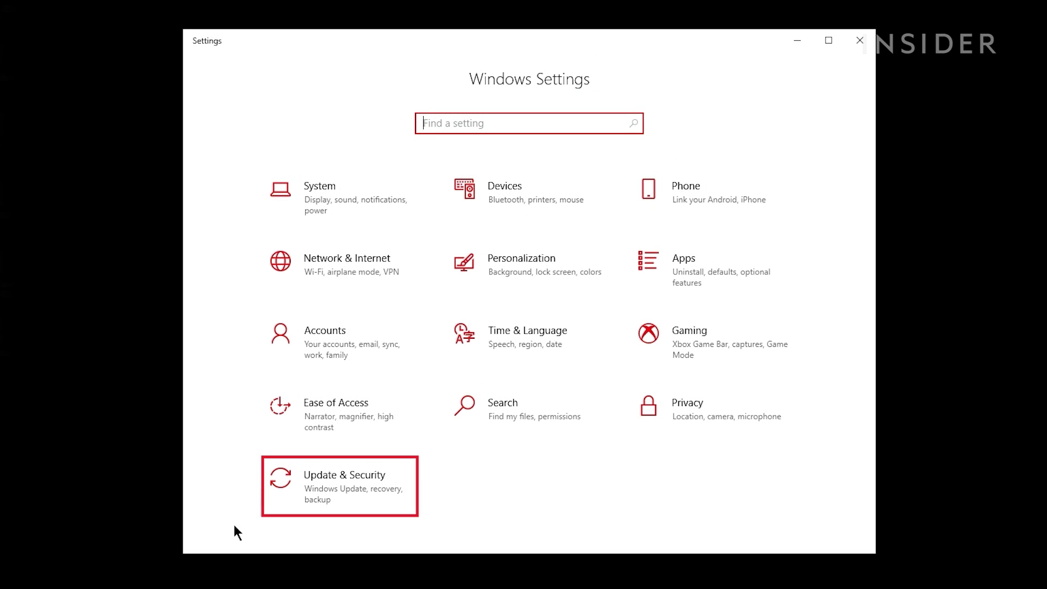
# Step: Open Windows Update in Settings so it checks for and downloads updates
pyautogui.click(322, 496)
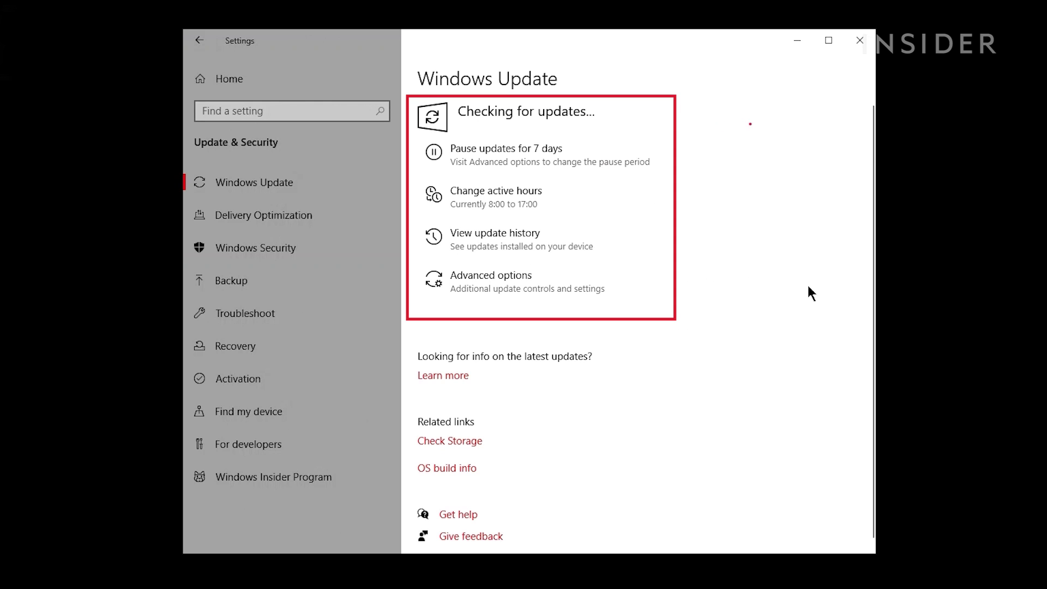